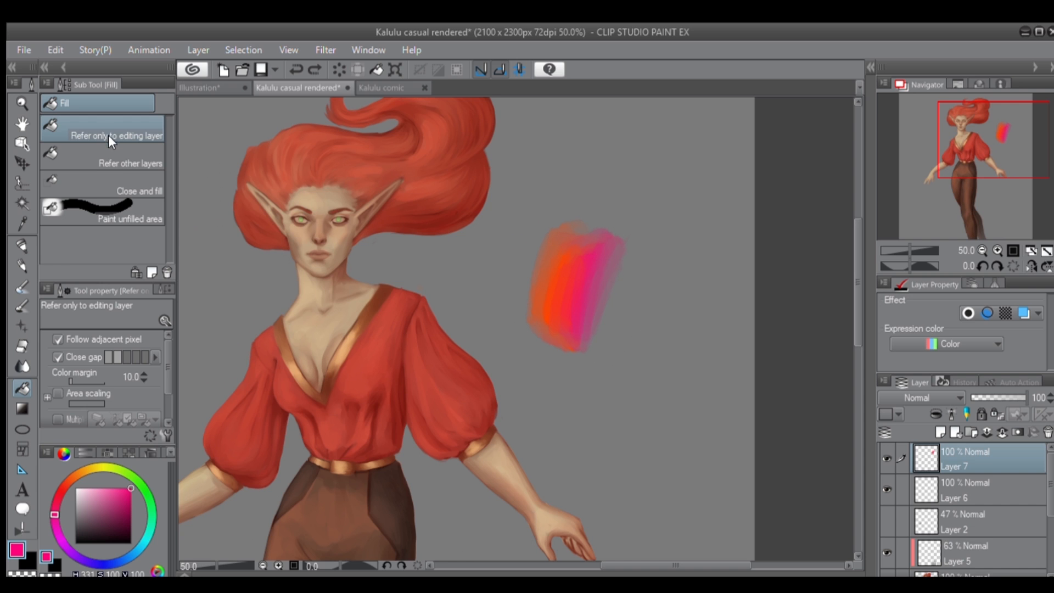
# - Try filling the grey background around the character with pink on Layer 7 using the Refer other layers fill, and undo it
pyautogui.click(107, 158)
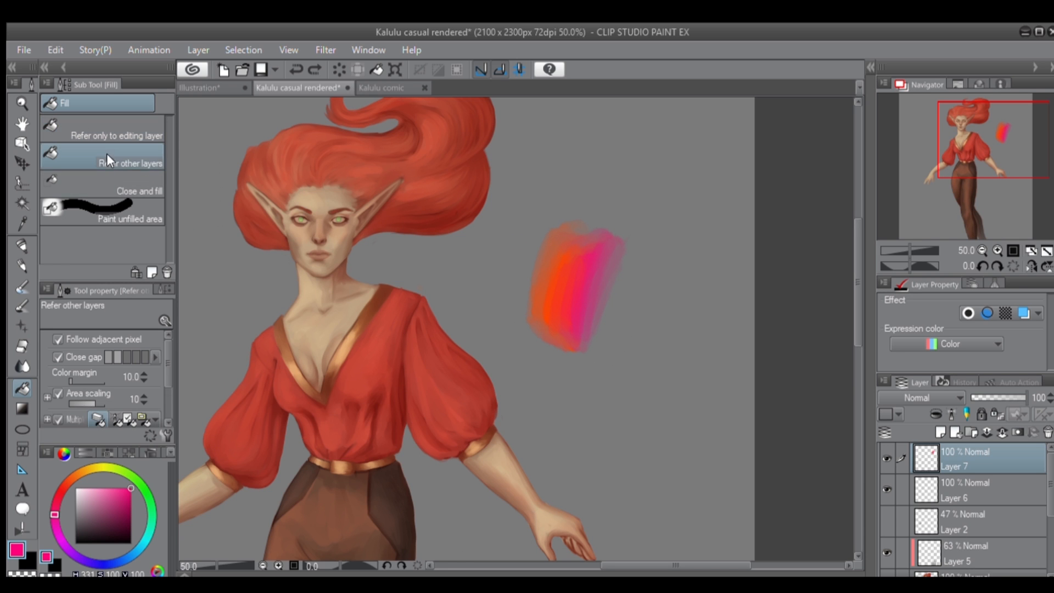
pyautogui.click(577, 162)
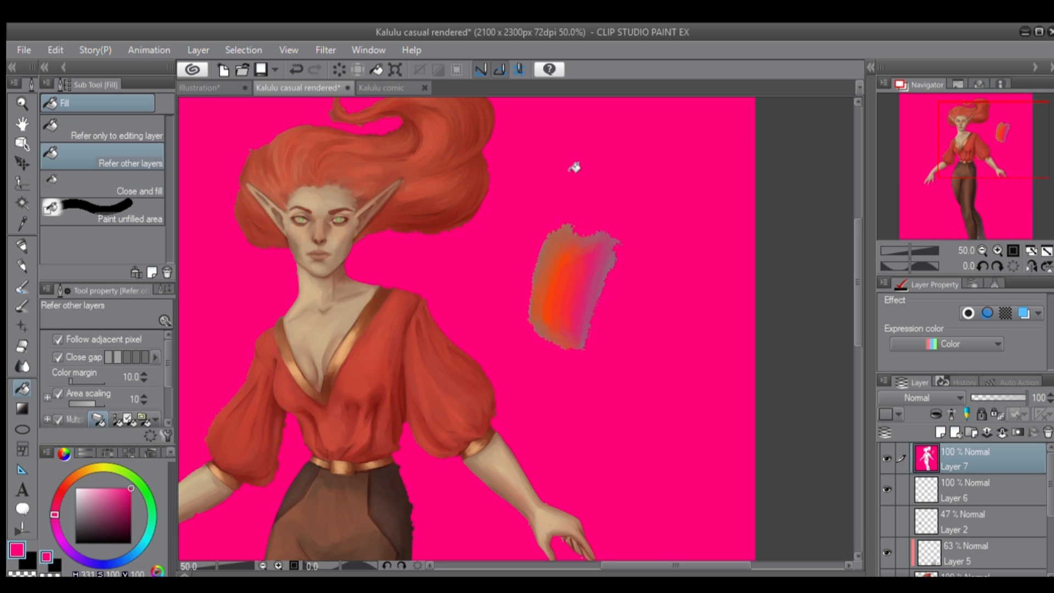
pyautogui.scroll(-1, 568, 170)
pyautogui.moveTo(522, 235); pyautogui.dragTo(547, 183)
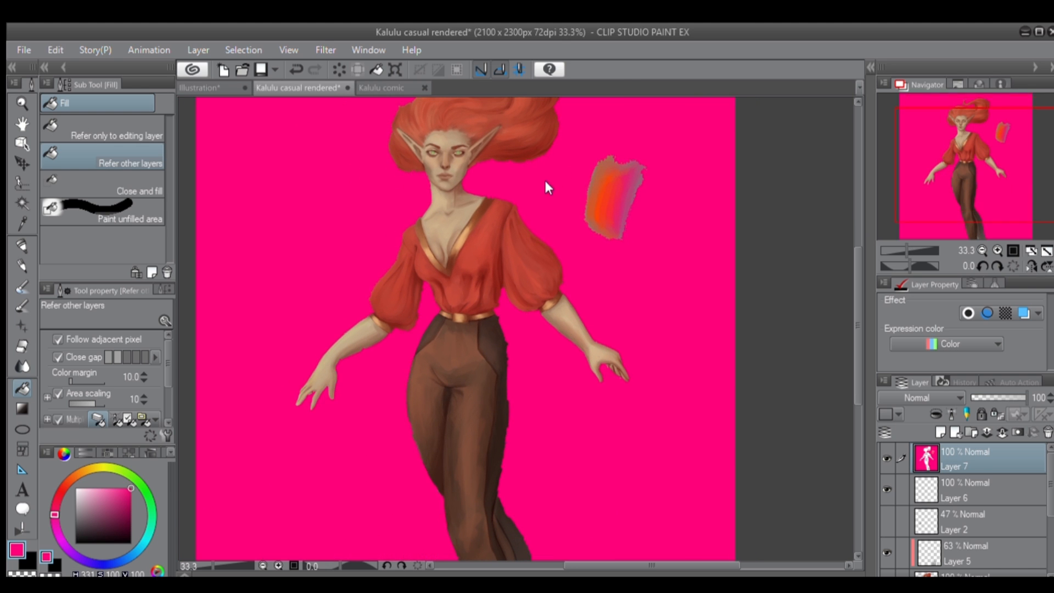
pyautogui.hotkey('ctrl', 'z')
# - Try enclosing areas around the figure and the colour swatch with the Close and fill tool, undoing each attempt
pyautogui.click(120, 180)
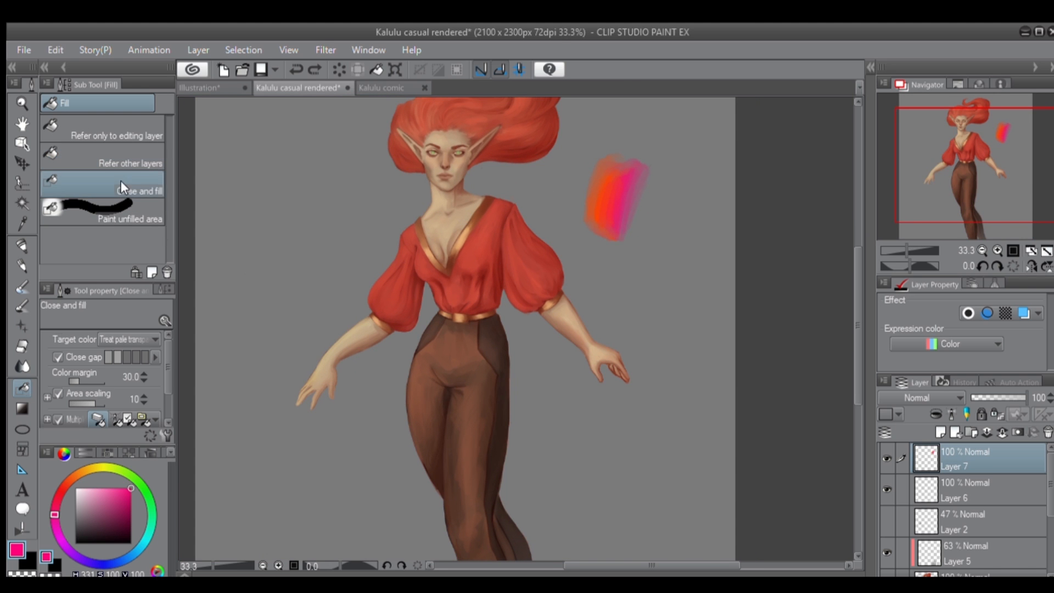
pyautogui.moveTo(564, 145)
pyautogui.mouseDown()
pyautogui.moveTo(577, 195)
pyautogui.moveTo(539, 179)
pyautogui.mouseUp()
pyautogui.hotkey('ctrl', 'z')
pyautogui.moveTo(290, 218)
pyautogui.mouseDown()
pyautogui.moveTo(276, 237)
pyautogui.moveTo(279, 274)
pyautogui.mouseUp()
pyautogui.moveTo(647, 174)
pyautogui.mouseDown()
pyautogui.moveTo(560, 207)
pyautogui.moveTo(637, 241)
pyautogui.moveTo(583, 219)
pyautogui.moveTo(661, 237)
pyautogui.moveTo(552, 207)
pyautogui.mouseUp()
pyautogui.hotkey('ctrl', 'z')
pyautogui.hotkey('ctrl', 'z')
pyautogui.hotkey('ctrl', 'z')
# - Try brushing over the background, colour swatch and head and neck area with the Paint unfilled area tool, undoing the strokes
pyautogui.click(103, 203)
pyautogui.moveTo(309, 176)
pyautogui.mouseDown()
pyautogui.moveTo(282, 212)
pyautogui.moveTo(309, 246)
pyautogui.moveTo(566, 209)
pyautogui.moveTo(395, 230)
pyautogui.moveTo(351, 330)
pyautogui.moveTo(563, 268)
pyautogui.mouseUp()
pyautogui.hotkey('ctrl', 'z')
pyautogui.hotkey('ctrl', 'z')
pyautogui.moveTo(653, 184)
pyautogui.mouseDown()
pyautogui.moveTo(569, 193)
pyautogui.moveTo(640, 204)
pyautogui.mouseUp()
pyautogui.hotkey('ctrl', 'z')
pyautogui.moveTo(420, 142)
pyautogui.mouseDown()
pyautogui.moveTo(467, 181)
pyautogui.moveTo(456, 192)
pyautogui.mouseUp()
pyautogui.hotkey('ctrl', 'z')
pyautogui.moveTo(445, 114)
pyautogui.mouseDown()
pyautogui.moveTo(421, 130)
pyautogui.moveTo(467, 135)
pyautogui.moveTo(446, 116)
pyautogui.mouseUp()
pyautogui.hotkey('ctrl', 'z')
pyautogui.moveTo(447, 174)
pyautogui.mouseDown()
pyautogui.moveTo(433, 214)
pyautogui.moveTo(484, 243)
pyautogui.moveTo(436, 212)
pyautogui.mouseUp()
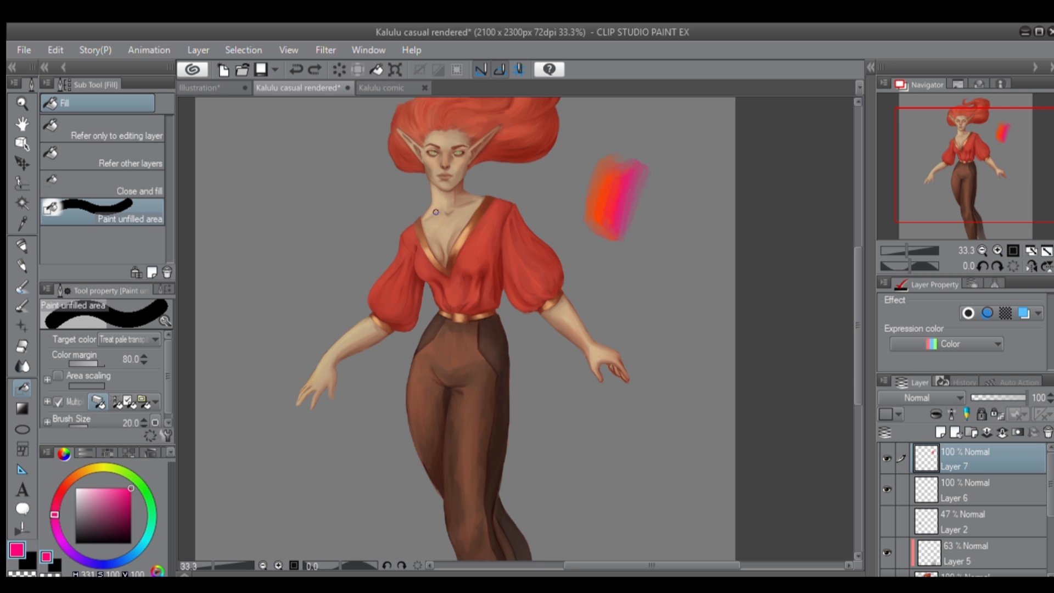
# - Try a pink fill on Layer 7 with Refer only to editing layer, and undo it
pyautogui.click(120, 124)
pyautogui.click(343, 203)
pyautogui.hotkey('ctrl', 'z')
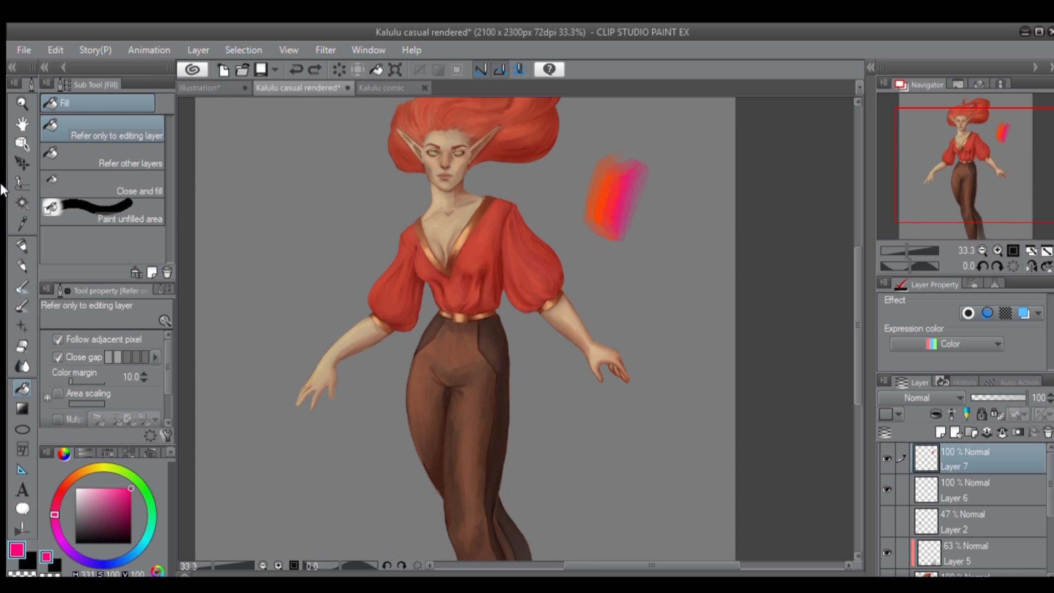
# - Auto-select the background referring to all layers, try filling the selection with pink and deselecting, and undo both
pyautogui.click(19, 202)
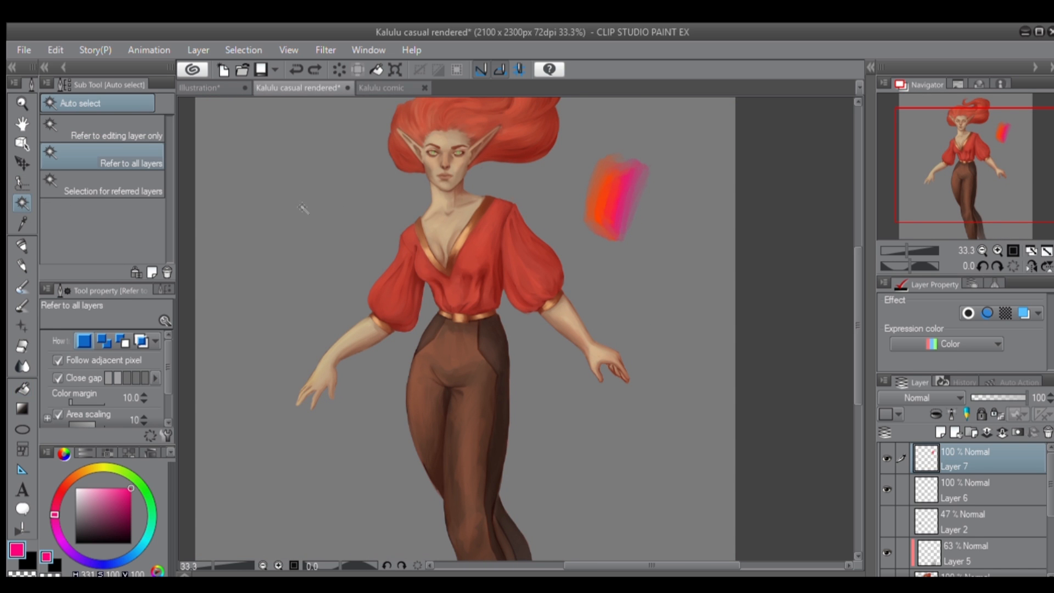
pyautogui.click(358, 226)
pyautogui.click(545, 547)
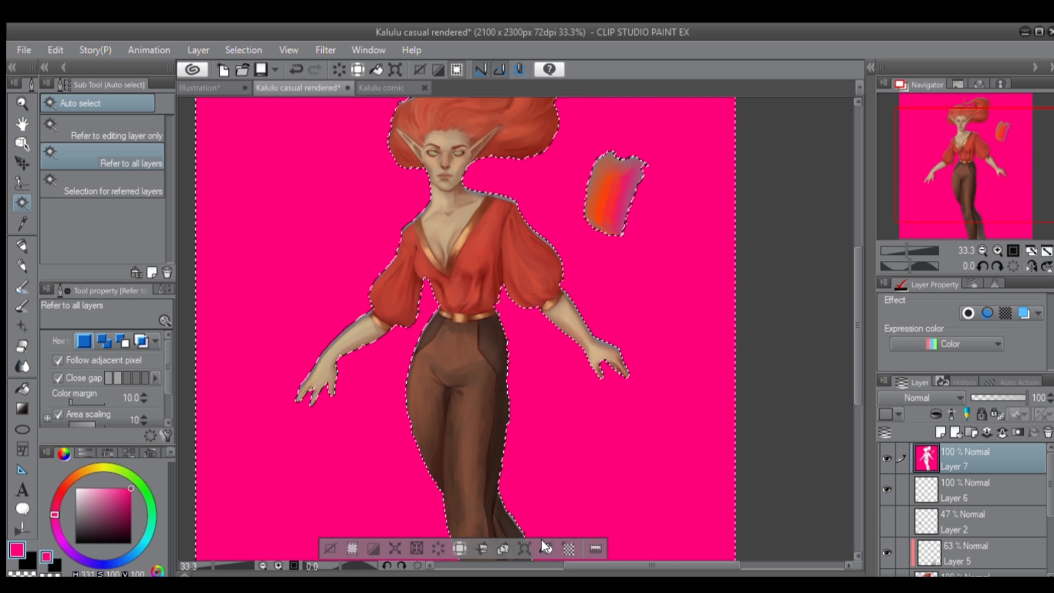
pyautogui.click(330, 547)
pyautogui.hotkey('ctrl', 'z')
pyautogui.hotkey('ctrl', 'z')
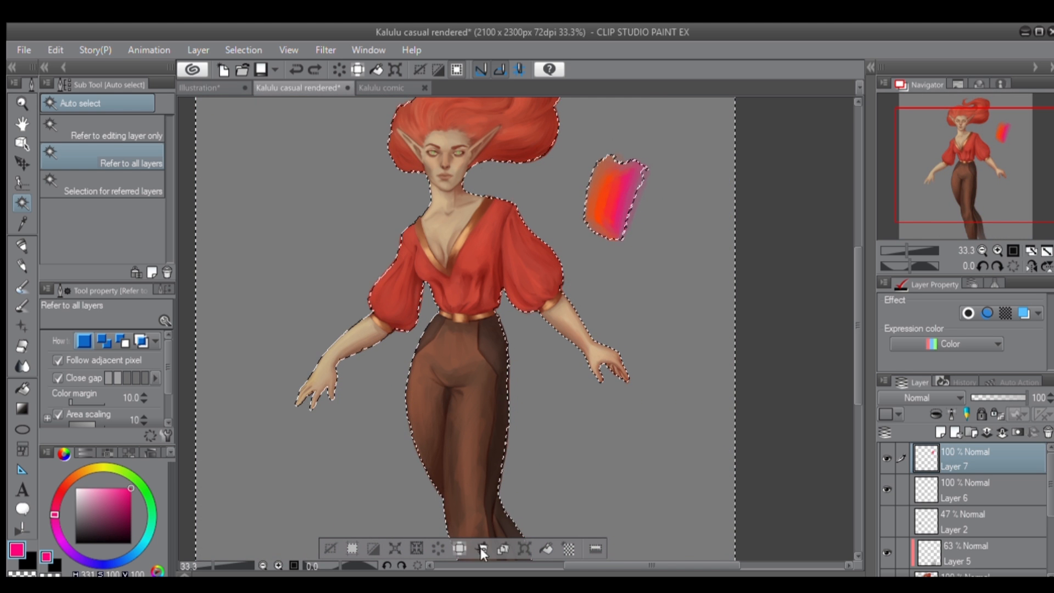
# - Fill the background selection with pink once more, deselect and undo both, and clear the selection
pyautogui.click(542, 546)
pyautogui.click(331, 546)
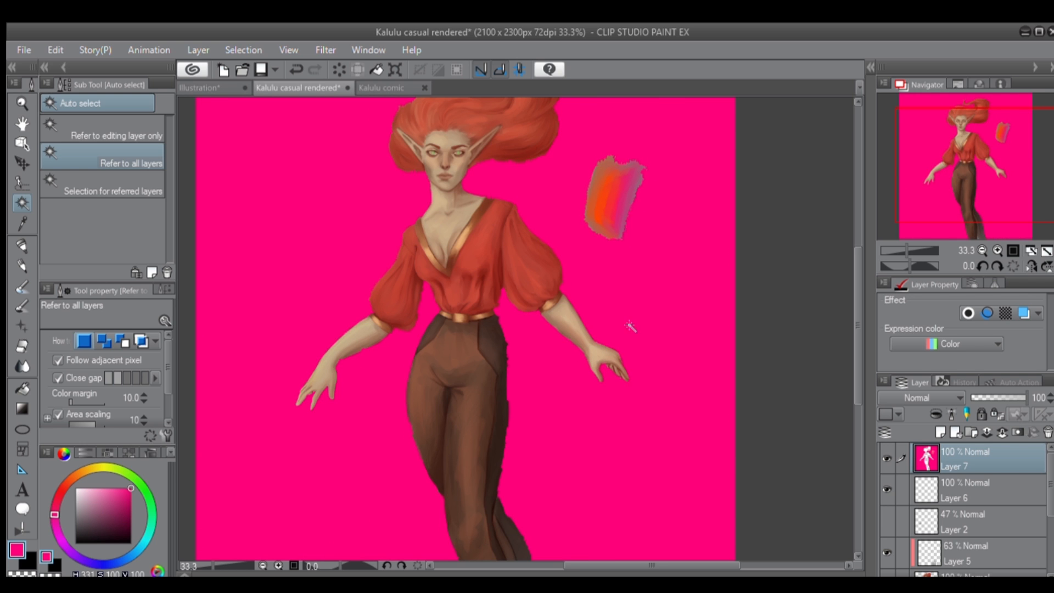
pyautogui.hotkey('ctrl', 'z')
pyautogui.hotkey('ctrl', 'z')
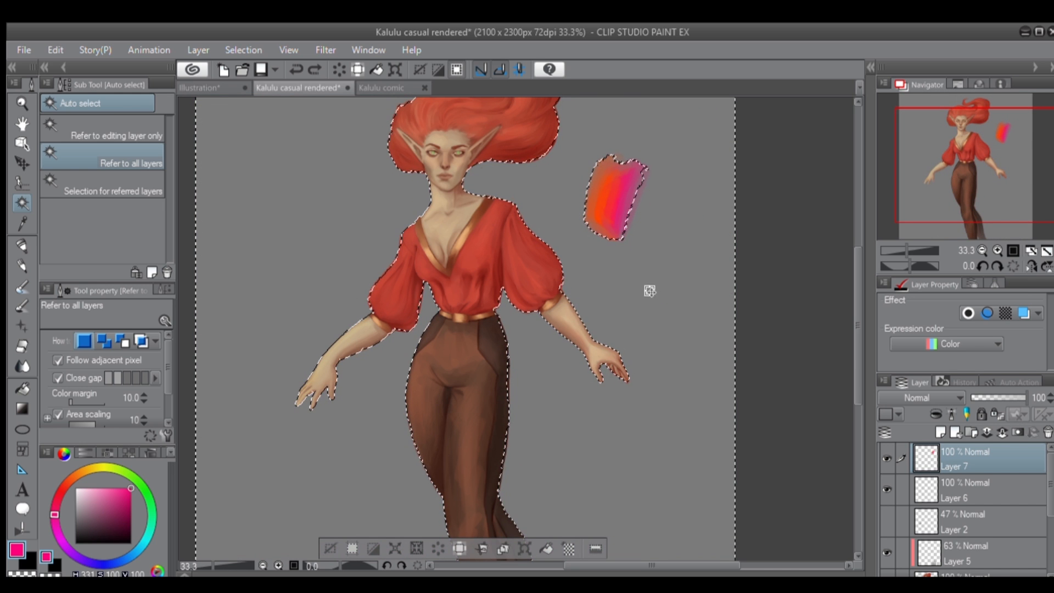
pyautogui.click(332, 548)
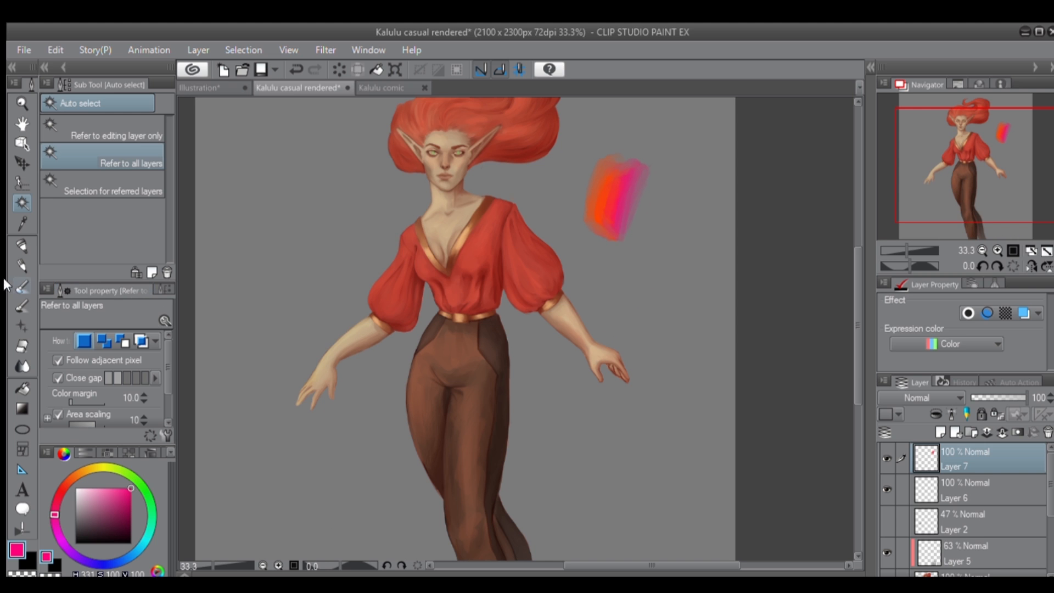
# - Try a diagonal pink Foreground to transparent gradient across the canvas on Layer 7, and undo it
pyautogui.click(13, 405)
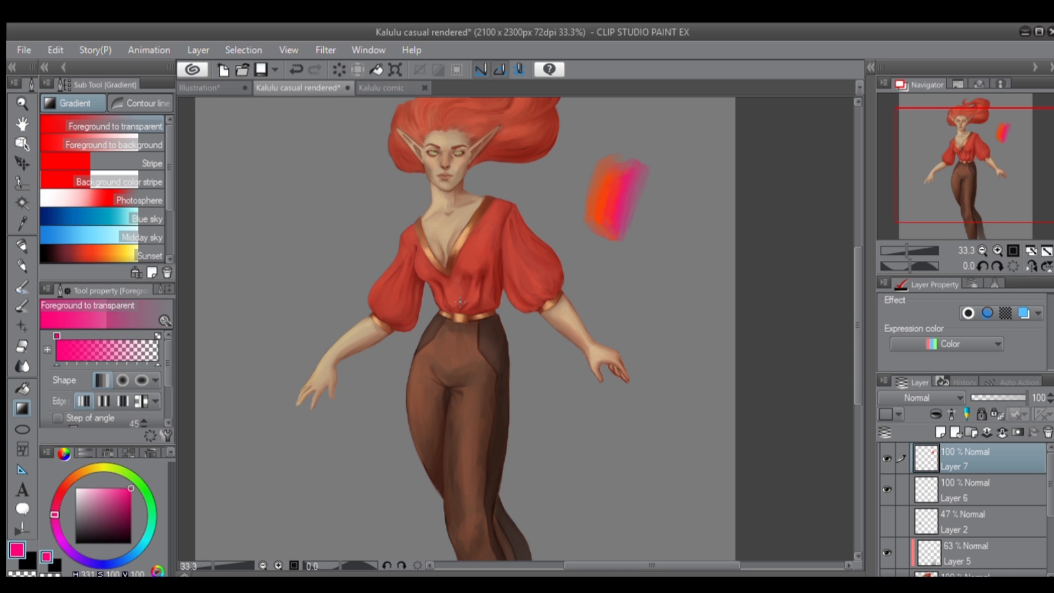
pyautogui.moveTo(375, 362); pyautogui.dragTo(693, 217)
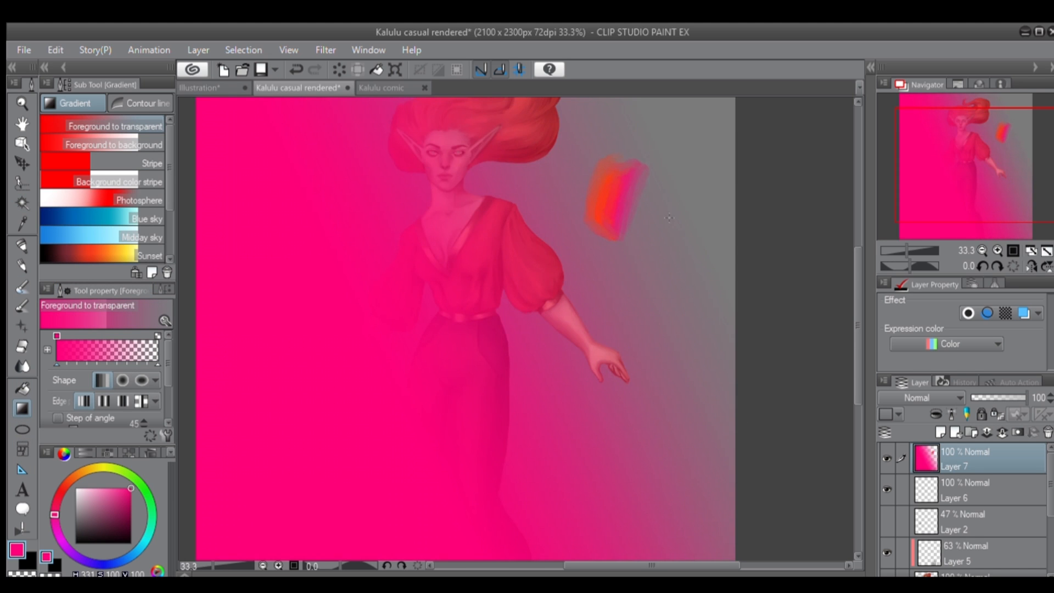
pyautogui.scroll(-1, 661, 219)
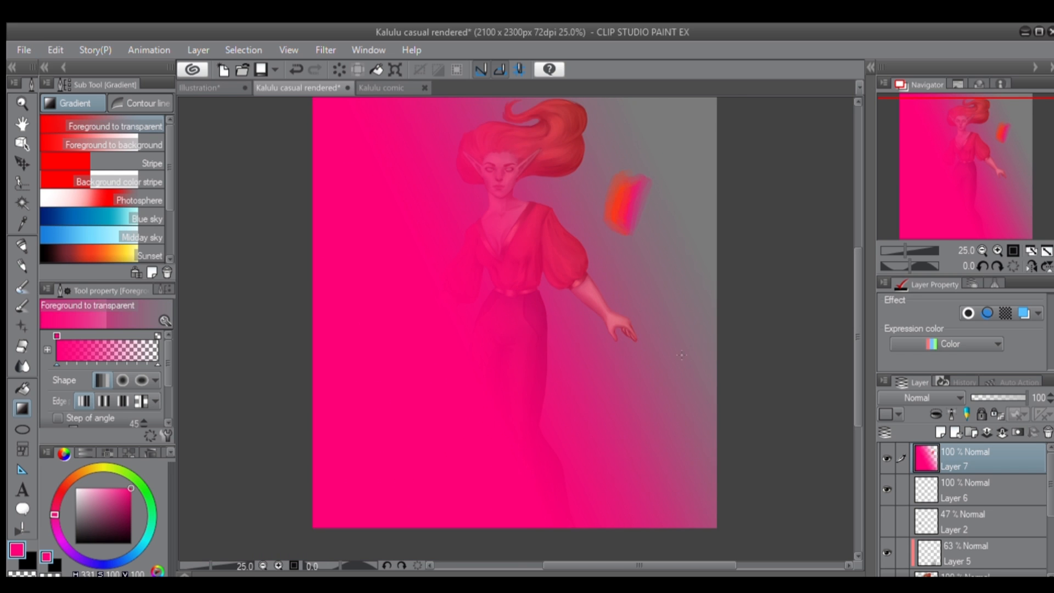
pyautogui.hotkey('ctrl', 'z')
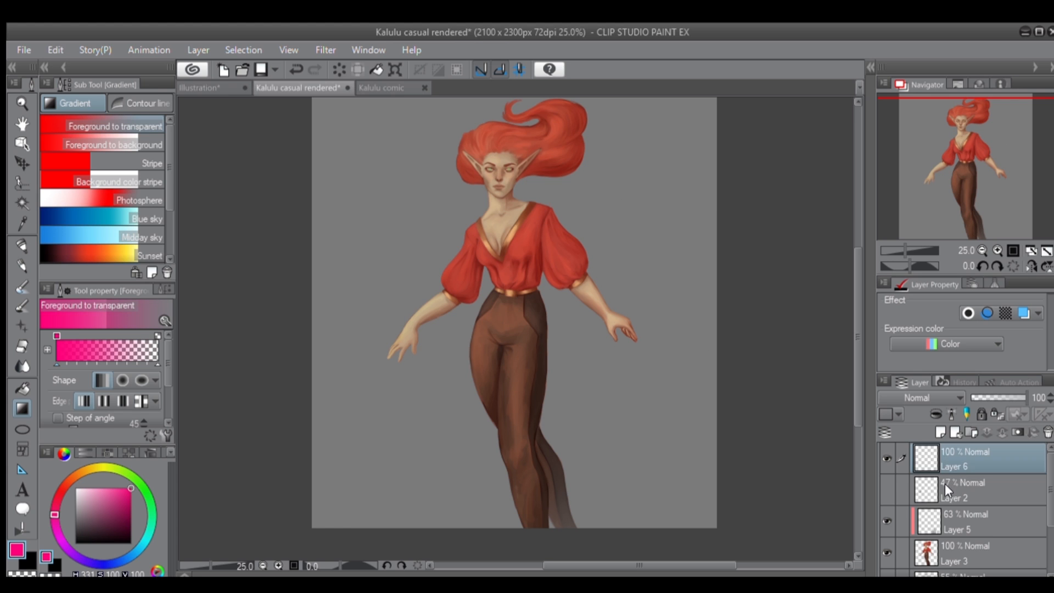
# - Move Layer 6 below Layer 2 so that it sits directly above Layer 5
pyautogui.click(945, 483)
pyautogui.click(943, 446)
pyautogui.moveTo(943, 446); pyautogui.dragTo(957, 493)
# - Draw a diagonal pink Foreground to transparent gradient on Layer 6, clipping the layer to the one below and unclipping it again
pyautogui.moveTo(336, 417); pyautogui.dragTo(721, 117)
pyautogui.click(933, 409)
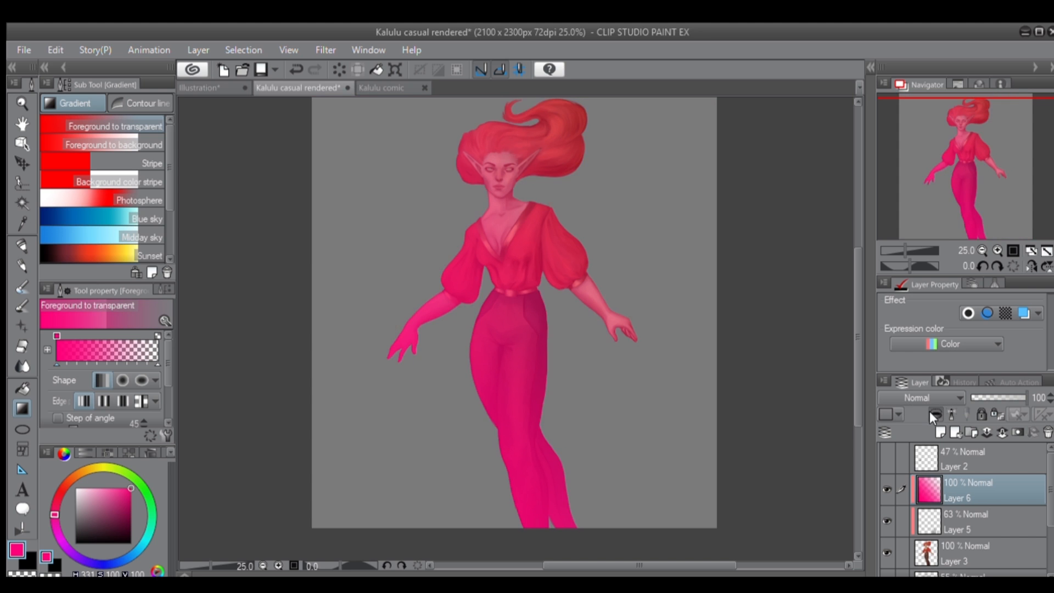
pyautogui.click(932, 409)
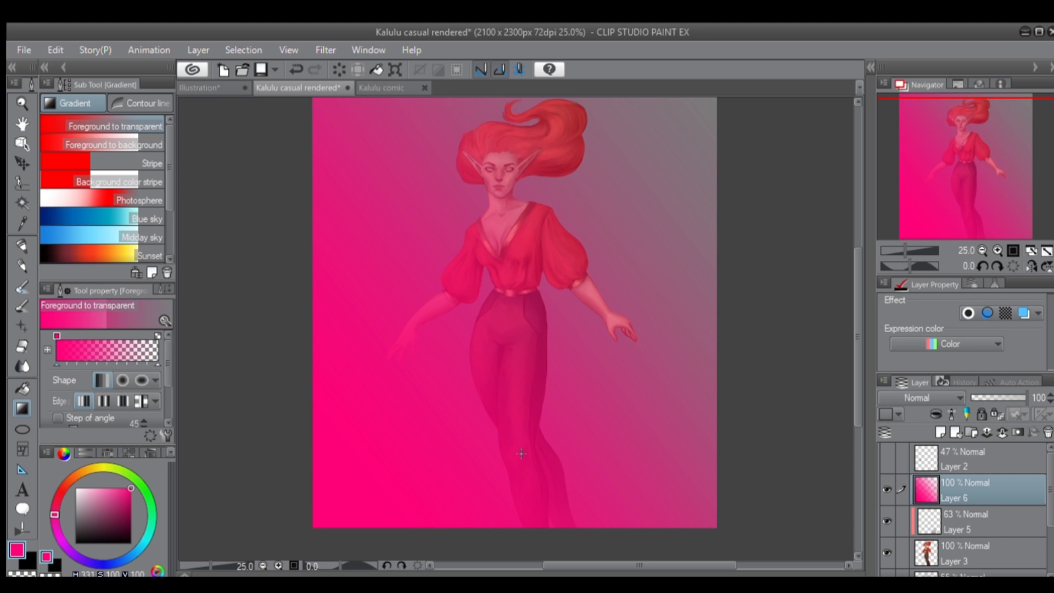
# - Try short horizontal and long diagonal Foreground to background gradients from pink to black on Layer 6, undoing the attempts
pyautogui.click(124, 142)
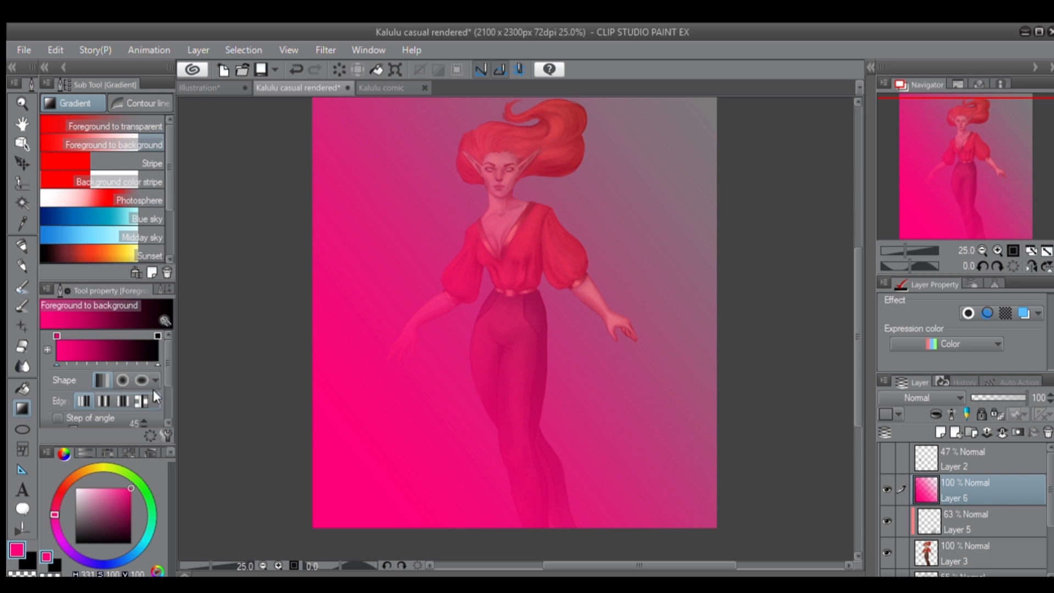
pyautogui.click(52, 555)
pyautogui.moveTo(376, 242); pyautogui.dragTo(406, 246)
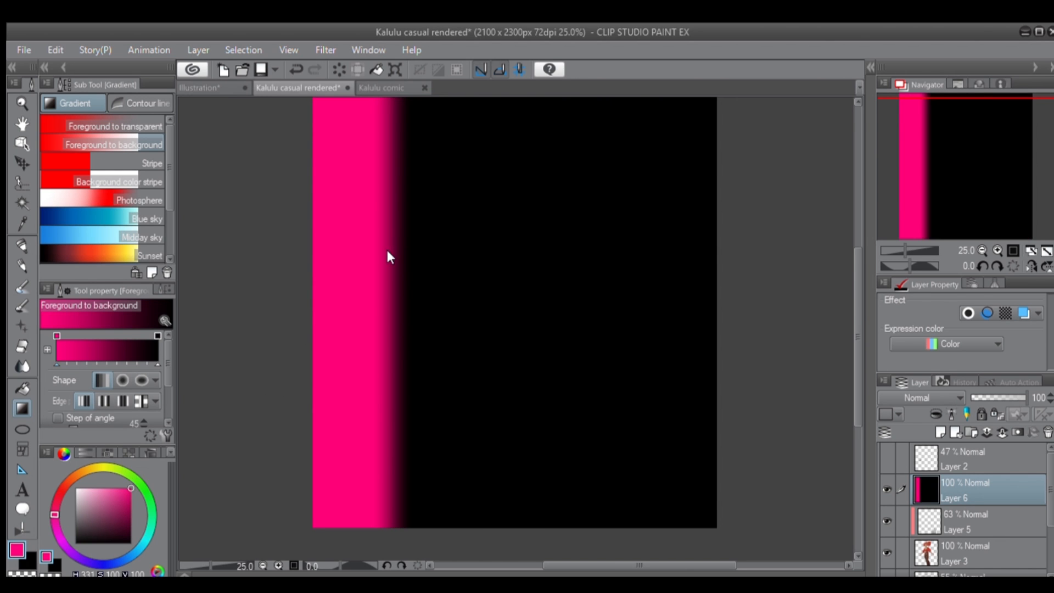
pyautogui.hotkey('ctrl', 'z')
pyautogui.moveTo(343, 447); pyautogui.dragTo(611, 132)
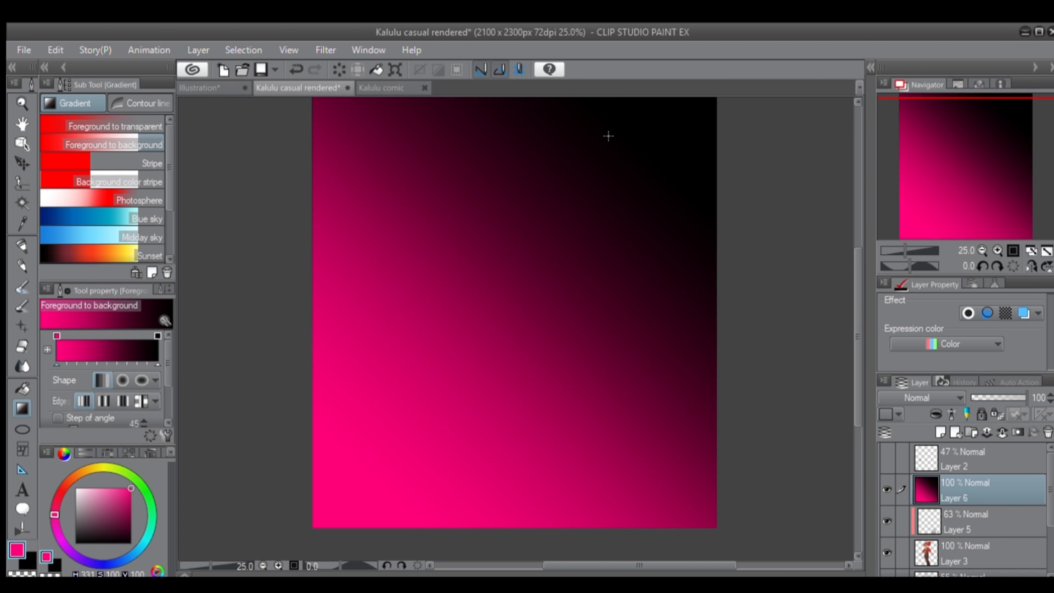
pyautogui.hotkey('ctrl', 'z')
pyautogui.moveTo(399, 439); pyautogui.dragTo(547, 158)
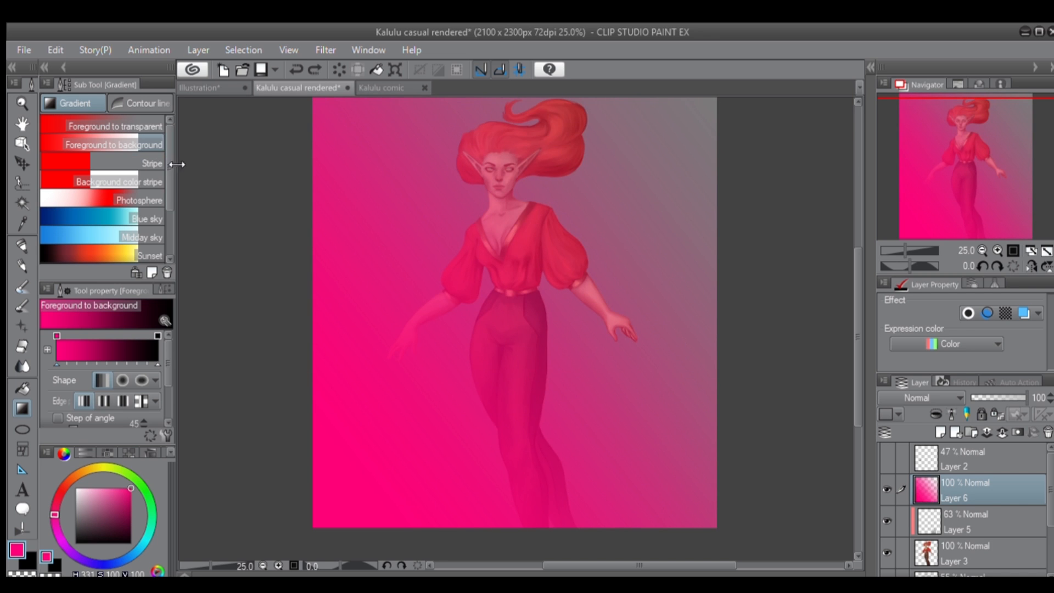
# - Try the Blue sky and Sunset gradients diagonally across the canvas on Layer 6, undoing each one
pyautogui.scroll(-1, 143, 187)
pyautogui.click(134, 199)
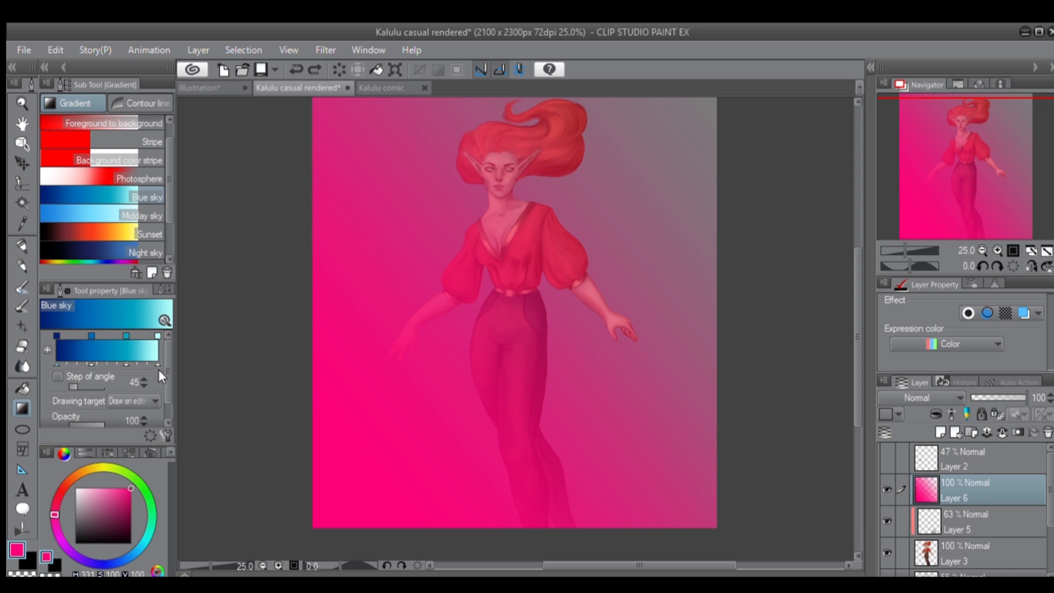
pyautogui.moveTo(392, 303); pyautogui.dragTo(631, 138)
pyautogui.hotkey('ctrl', 'z')
pyautogui.click(111, 226)
pyautogui.moveTo(352, 408); pyautogui.dragTo(692, 134)
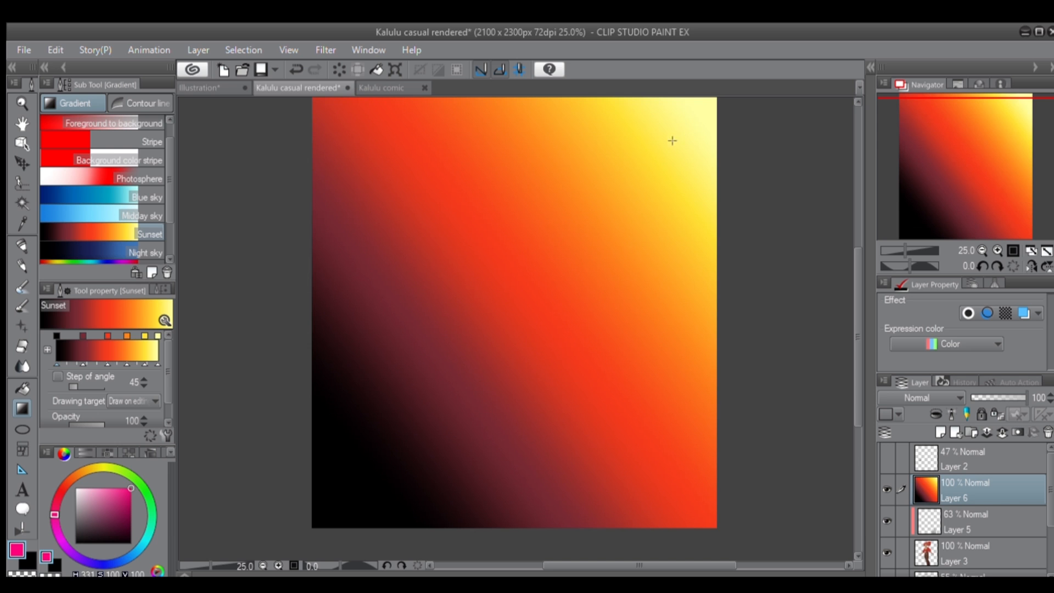
pyautogui.hotkey('ctrl', 'z')
# - Try the Rainbow gradient on Layer 6 at several lengths and angles, undoing each attempt
pyautogui.scroll(-2, 164, 199)
pyautogui.click(141, 229)
pyautogui.moveTo(397, 247); pyautogui.dragTo(377, 298)
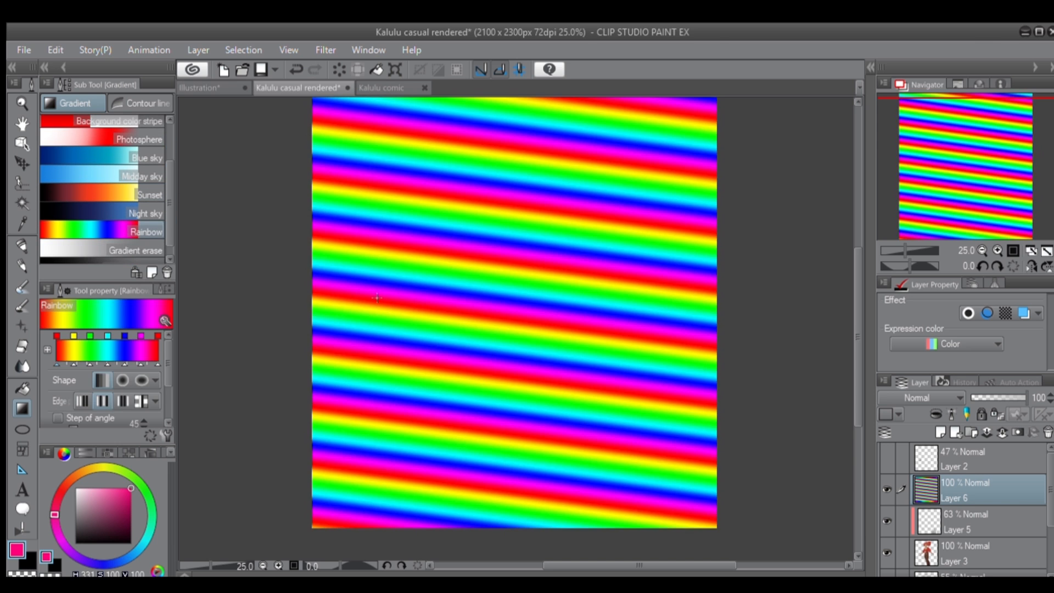
pyautogui.hotkey('ctrl', 'z')
pyautogui.moveTo(407, 186); pyautogui.dragTo(444, 385)
pyautogui.hotkey('ctrl', 'z')
pyautogui.moveTo(467, 267); pyautogui.dragTo(507, 381)
pyautogui.hotkey('ctrl', 'z')
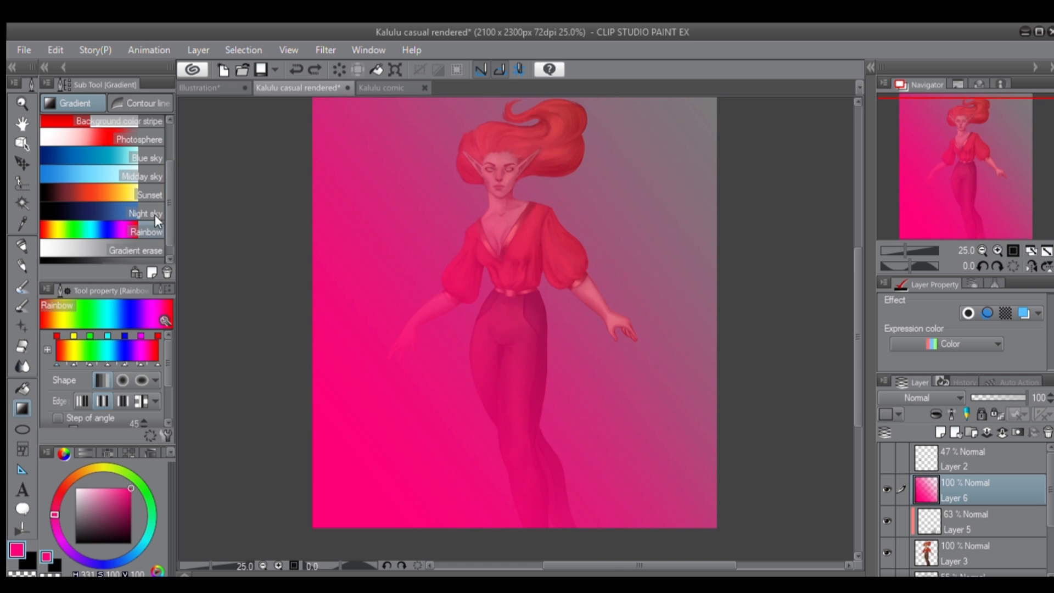
# - Try Gradient erase on Layer 6 in diagonal, vertical and horizontal directions, undoing the attempts
pyautogui.scroll(-1, 165, 230)
pyautogui.click(142, 234)
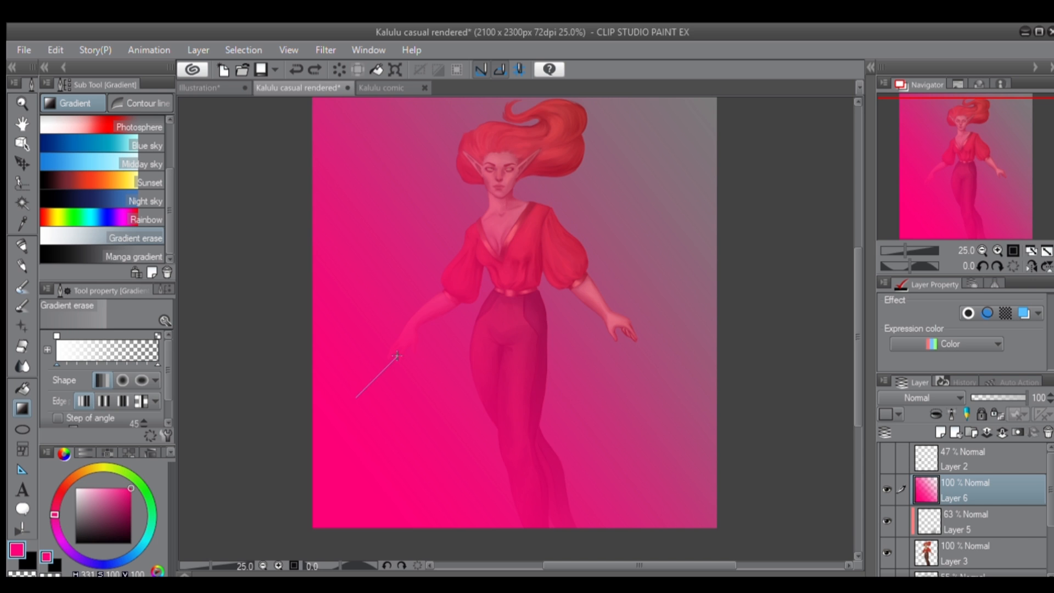
pyautogui.moveTo(397, 356); pyautogui.dragTo(631, 124)
pyautogui.hotkey('ctrl', 'z')
pyautogui.moveTo(743, 298); pyautogui.dragTo(746, 378)
pyautogui.moveTo(744, 384)
pyautogui.mouseDown()
pyautogui.moveTo(280, 348)
pyautogui.moveTo(285, 358)
pyautogui.mouseUp()
pyautogui.hotkey('ctrl', 'z')
pyautogui.hotkey('ctrl', 'z')
pyautogui.moveTo(736, 450); pyautogui.dragTo(192, 410)
pyautogui.hotkey('ctrl', 'z')
# - Try the Manga gradient across the canvas from each side and with a shorter diagonal, undoing each one
pyautogui.click(144, 253)
pyautogui.moveTo(735, 321); pyautogui.dragTo(391, 344)
pyautogui.hotkey('ctrl', 'z')
pyautogui.moveTo(332, 372); pyautogui.dragTo(644, 313)
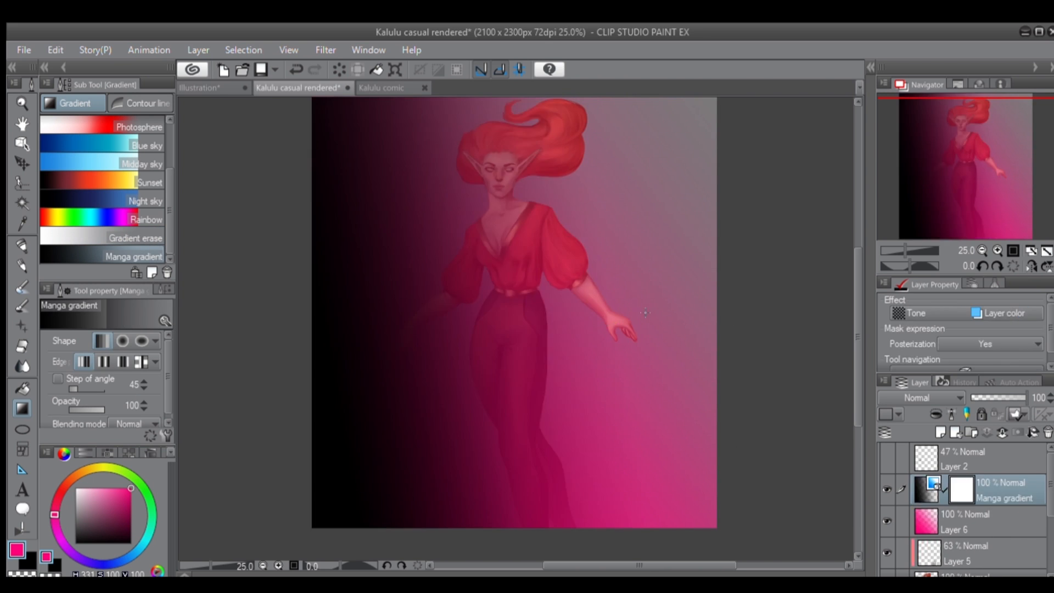
pyautogui.hotkey('ctrl', 'z')
pyautogui.moveTo(724, 317); pyautogui.dragTo(184, 368)
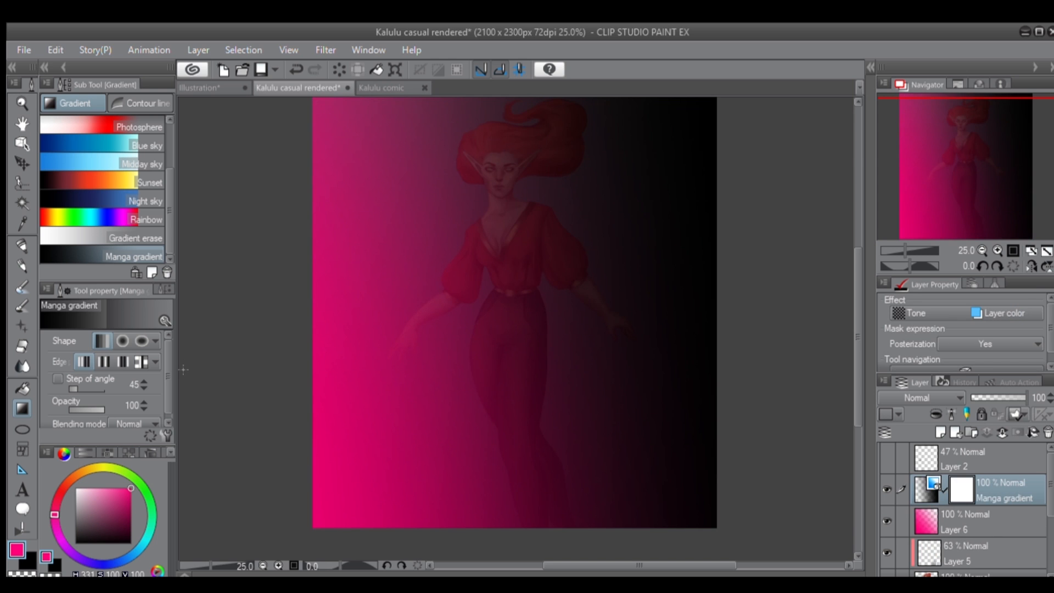
pyautogui.hotkey('ctrl', 'z')
pyautogui.moveTo(576, 292); pyautogui.dragTo(434, 413)
pyautogui.hotkey('ctrl', 'z')
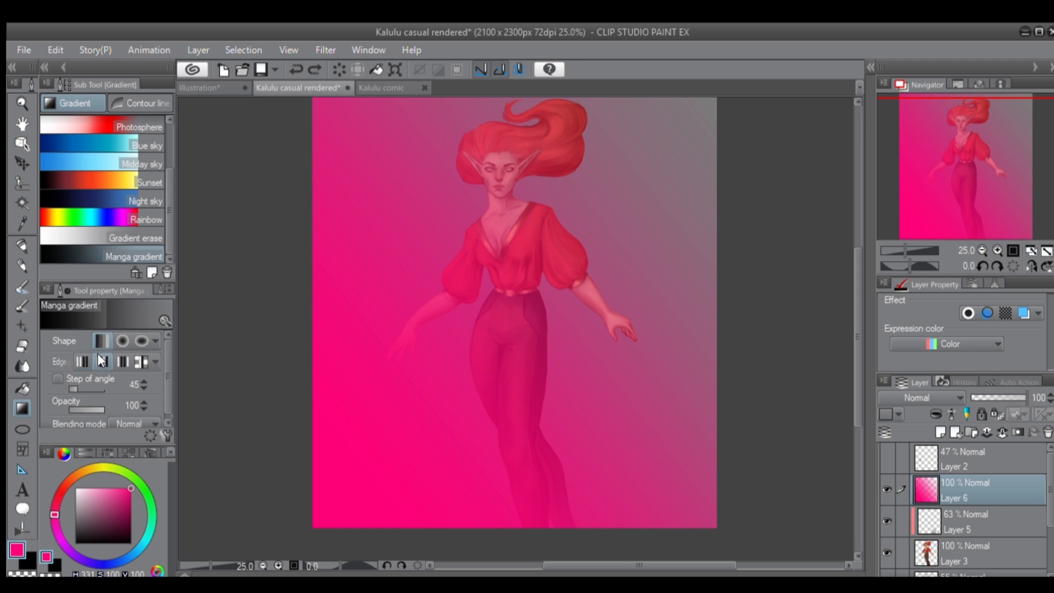
# - Try long diagonal Manga gradients from the canvas's upper-right area toward its lower-left corner, undoing them all
pyautogui.moveTo(799, 140); pyautogui.dragTo(330, 434)
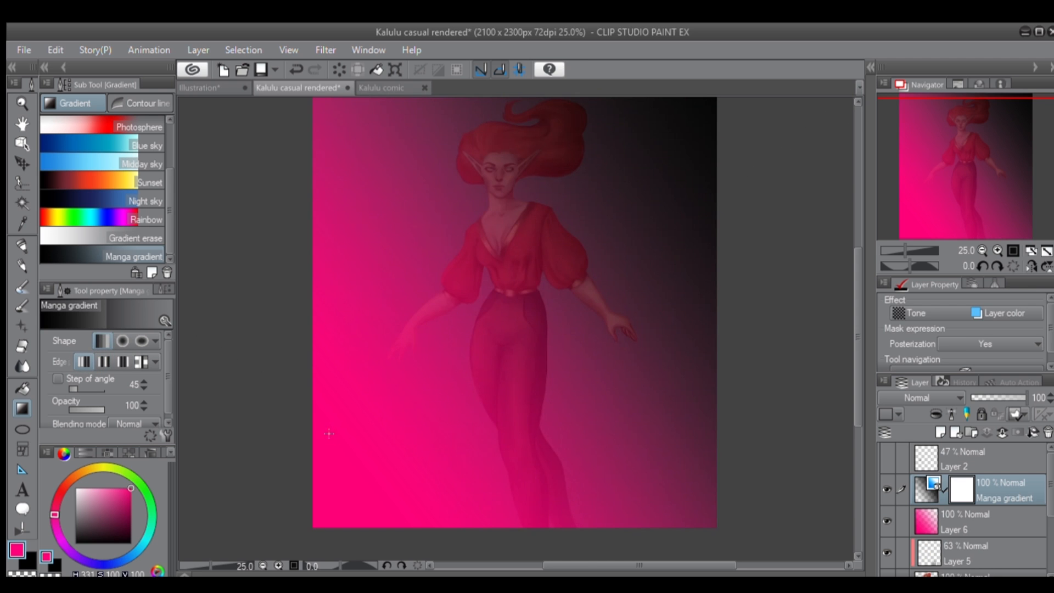
pyautogui.moveTo(745, 207); pyautogui.dragTo(308, 454)
pyautogui.hotkey('ctrl', 'z')
pyautogui.hotkey('ctrl', 'z')
pyautogui.moveTo(727, 233); pyautogui.dragTo(334, 441)
pyautogui.hotkey('ctrl', 'z')
# - Try short diagonal Manga gradients with the repeating edge option to form stripes over the canvas, undoing them
pyautogui.moveTo(564, 294); pyautogui.dragTo(447, 360)
pyautogui.hotkey('ctrl', 'z')
pyautogui.moveTo(502, 321); pyautogui.dragTo(472, 339)
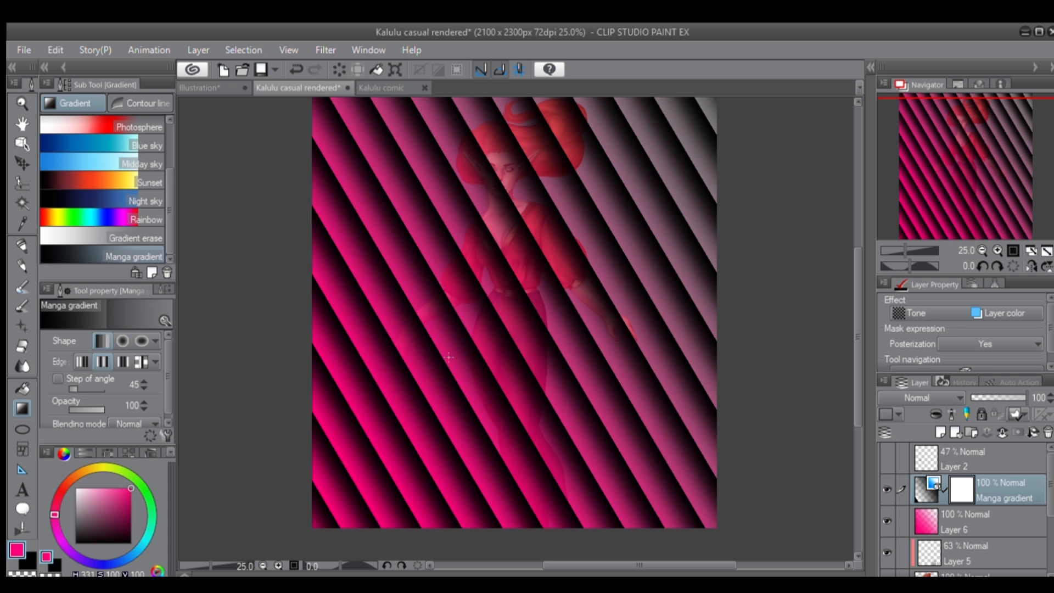
pyautogui.hotkey('ctrl', 'z')
# - Try short diagonal Manga gradients with the non-repeating edge option and with the back-and-forth edge option, undoing each
pyautogui.click(80, 361)
pyautogui.moveTo(533, 294); pyautogui.dragTo(465, 335)
pyautogui.hotkey('ctrl', 'z')
pyautogui.hotkey('ctrl', 'z')
pyautogui.click(117, 358)
pyautogui.moveTo(471, 283); pyautogui.dragTo(441, 300)
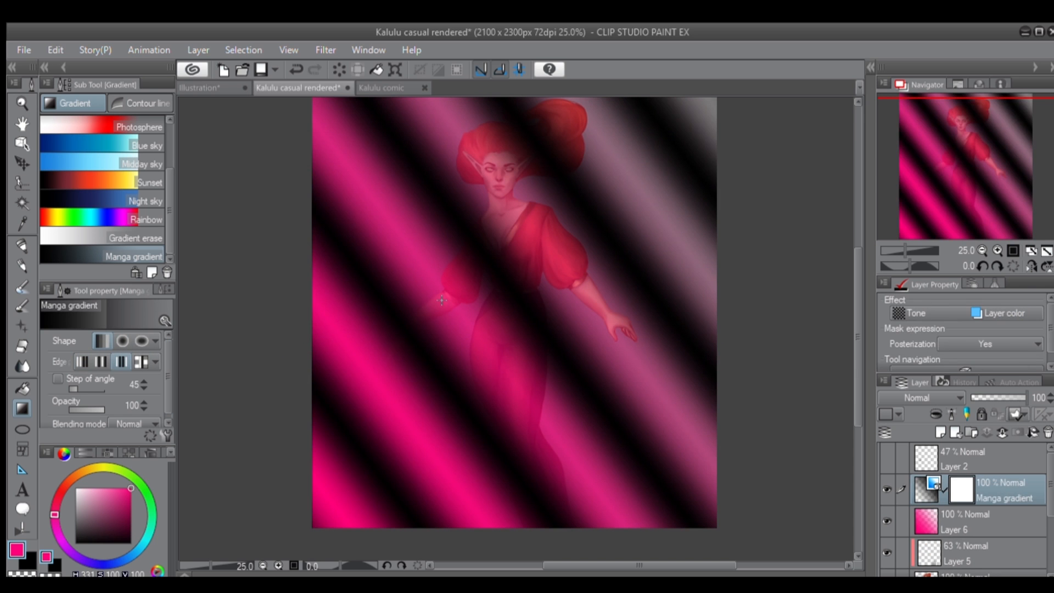
pyautogui.hotkey('ctrl', 'z')
# - Try several Manga gradients over the figure's torso with the fourth edge option, and undo them all
pyautogui.click(139, 361)
pyautogui.moveTo(518, 280); pyautogui.dragTo(403, 391)
pyautogui.hotkey('ctrl', 'z')
pyautogui.moveTo(540, 280)
pyautogui.mouseDown()
pyautogui.moveTo(615, 231)
pyautogui.moveTo(551, 276)
pyautogui.mouseUp()
pyautogui.moveTo(494, 299); pyautogui.dragTo(552, 292)
pyautogui.moveTo(556, 232); pyautogui.dragTo(552, 296)
pyautogui.moveTo(479, 298); pyautogui.dragTo(522, 301)
pyautogui.hotkey('ctrl', 'z')
pyautogui.hotkey('ctrl', 'z')
pyautogui.hotkey('ctrl', 'z')
pyautogui.hotkey('ctrl', 'z')
pyautogui.hotkey('ctrl', 'z')
pyautogui.hotkey('ctrl', 'z')
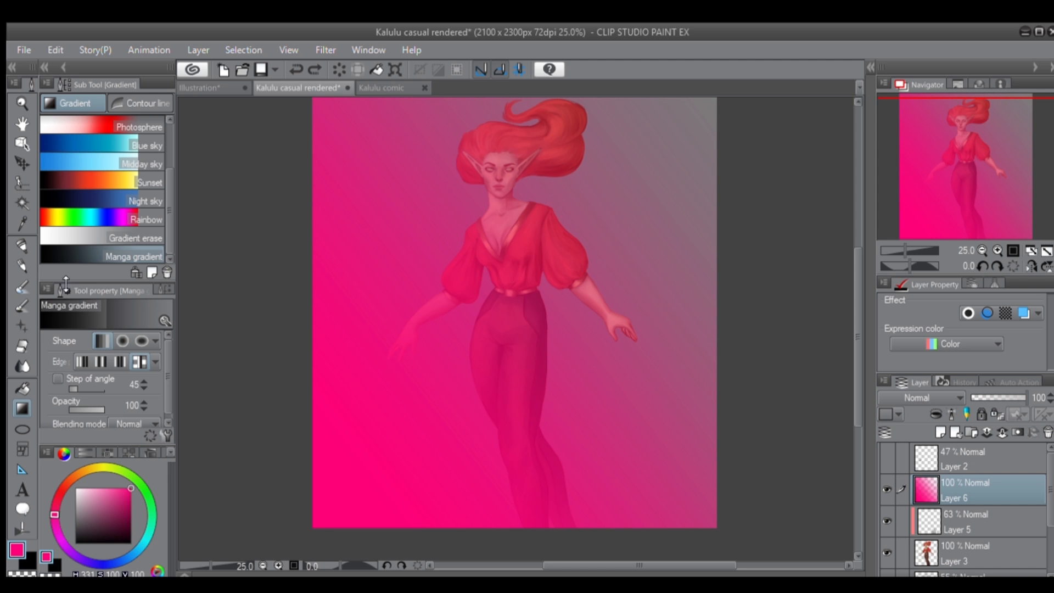
# - Switch the gradient preset to Photosphere, followed by Foreground to transparent
pyautogui.click(133, 133)
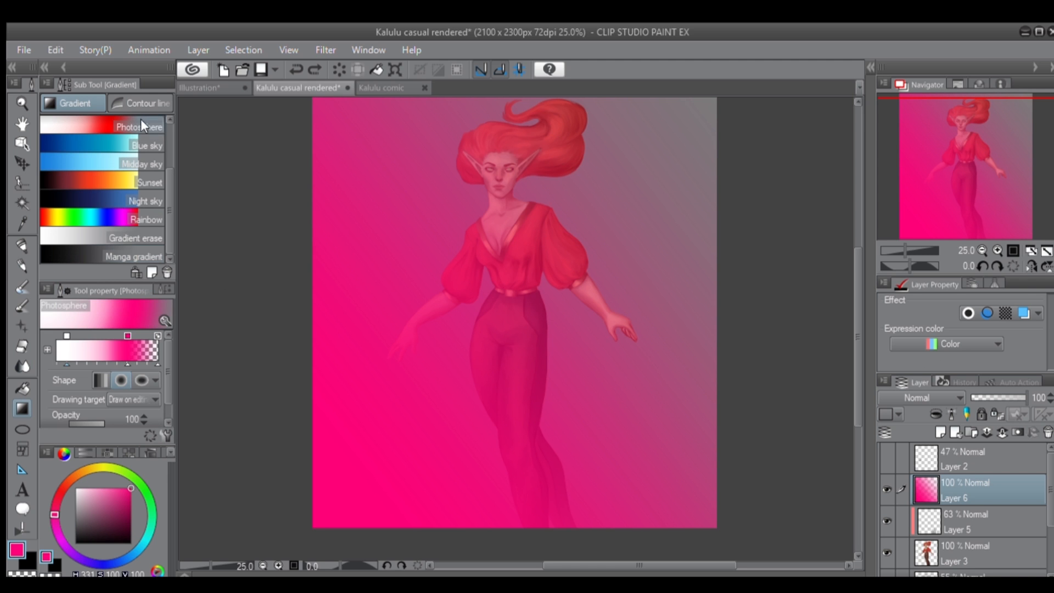
pyautogui.scroll(3, 161, 163)
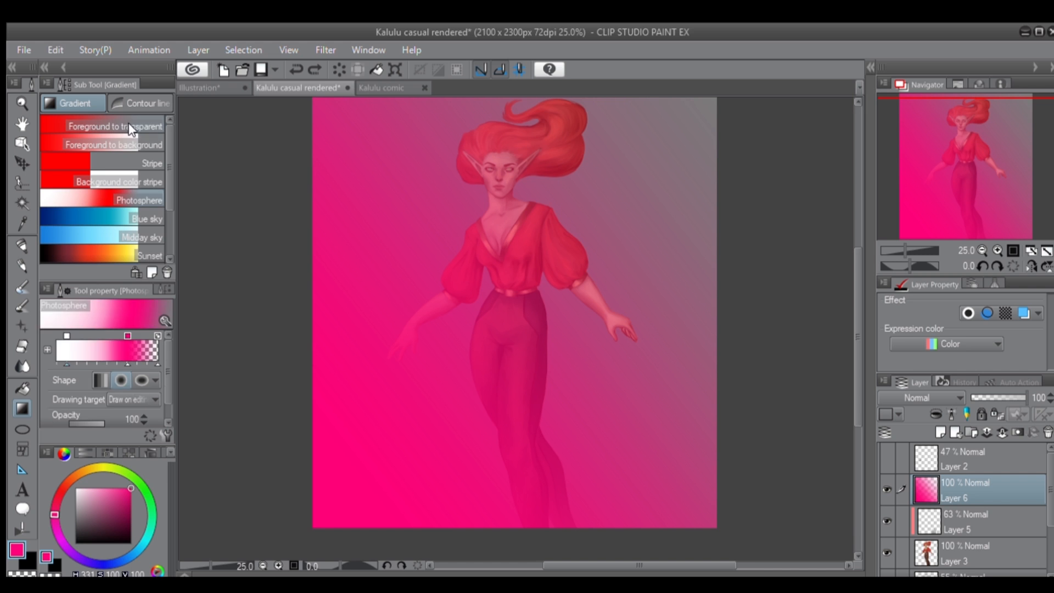
pyautogui.click(131, 123)
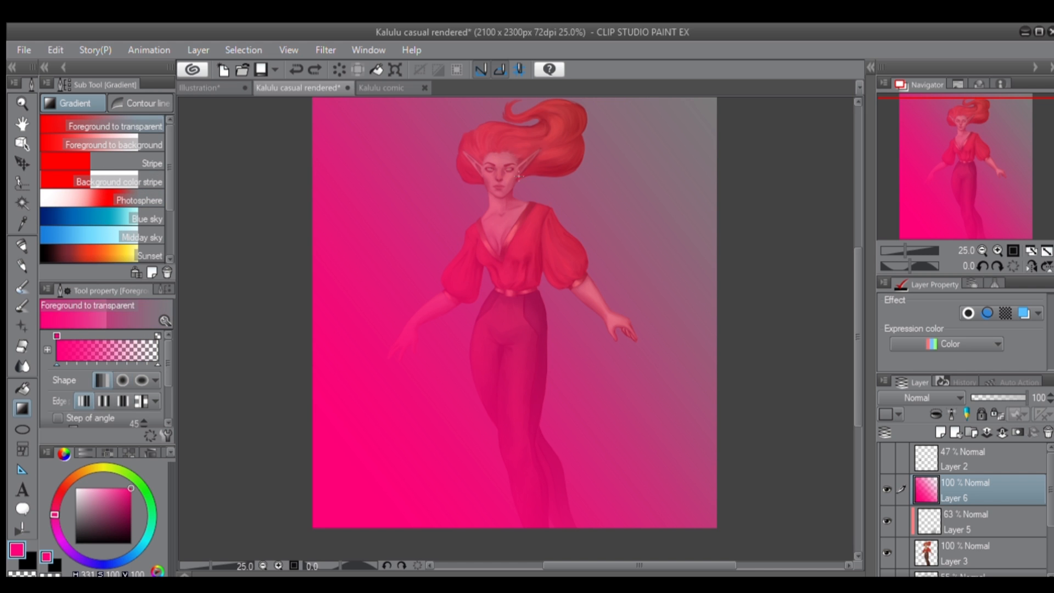
# - Try filled pink ellipses with an adjusted angle on both sides of the figure, undoing each
pyautogui.click(21, 427)
pyautogui.moveTo(331, 183); pyautogui.dragTo(482, 269)
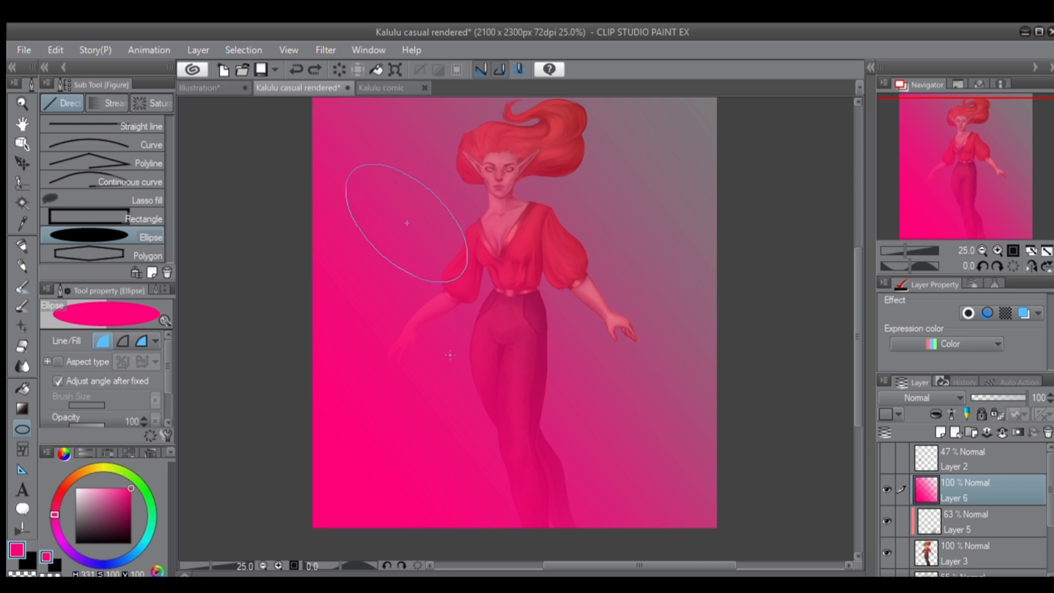
pyautogui.click(485, 217)
pyautogui.hotkey('ctrl', 'z')
pyautogui.moveTo(584, 190); pyautogui.dragTo(635, 474)
pyautogui.click(574, 257)
pyautogui.hotkey('ctrl', 'z')
# - Try a filled pink circle beside the figure's sleeve above the outstretched hand, and undo it
pyautogui.moveTo(590, 219); pyautogui.dragTo(676, 365)
pyautogui.click(682, 236)
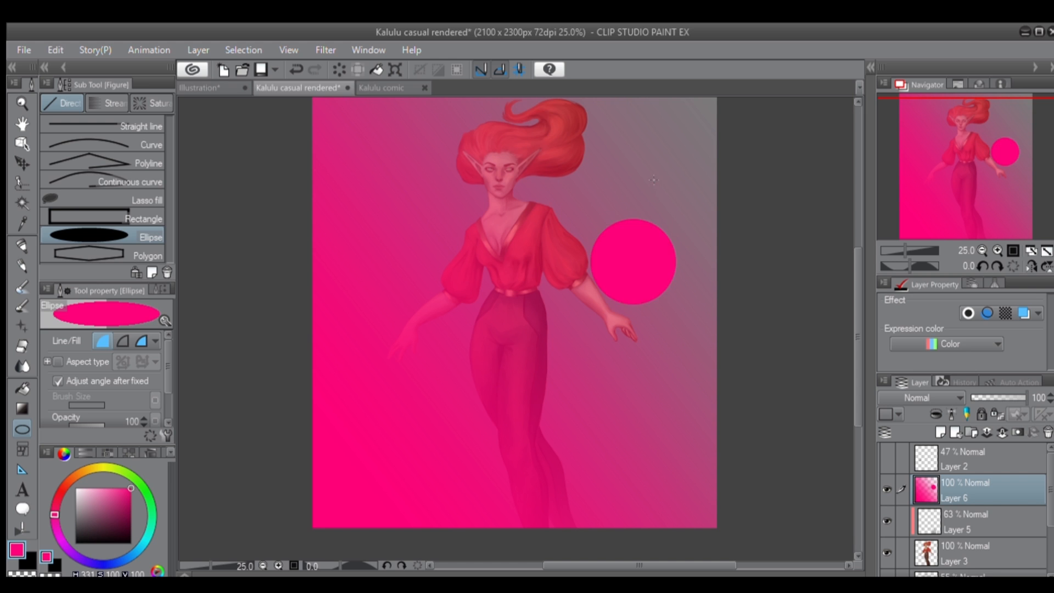
pyautogui.hotkey('ctrl', 'z')
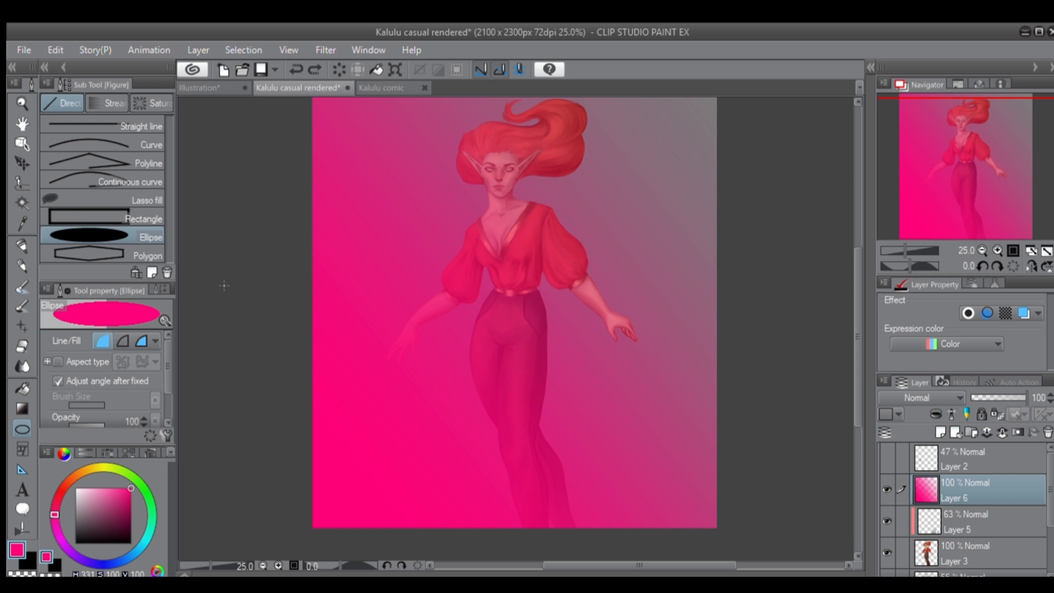
# - Try a filled pink rectangle over the figure's face and chest, and undo it
pyautogui.click(144, 217)
pyautogui.moveTo(411, 165); pyautogui.dragTo(536, 281)
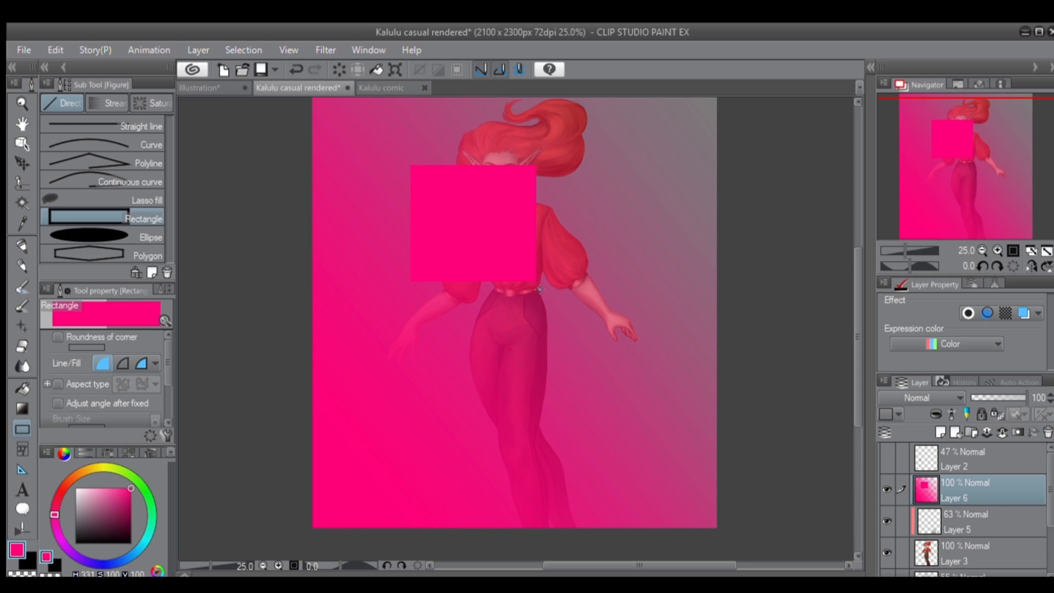
pyautogui.hotkey('ctrl', 'z')
# - Try thin pink curves with the Curve tool at brush size 3.0 across the canvas, undoing them
pyautogui.click(120, 141)
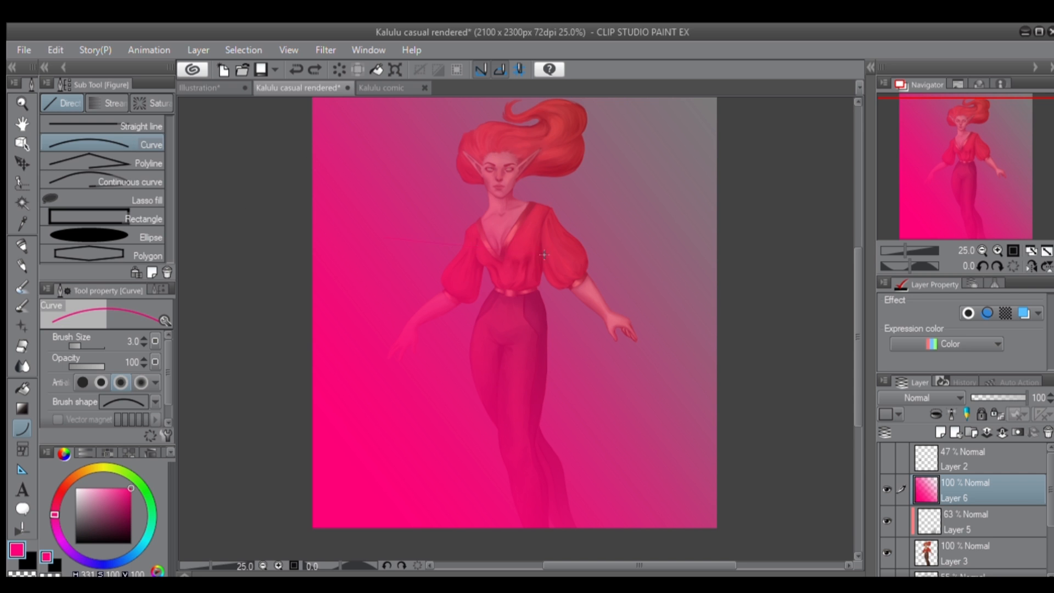
pyautogui.hotkey('ctrl', 'z')
pyautogui.click(607, 183)
pyautogui.hotkey('ctrl', 'z')
# - Try a looping continuous curve and a hexagon with the Polygon tool beside the figure, undoing both
pyautogui.click(132, 179)
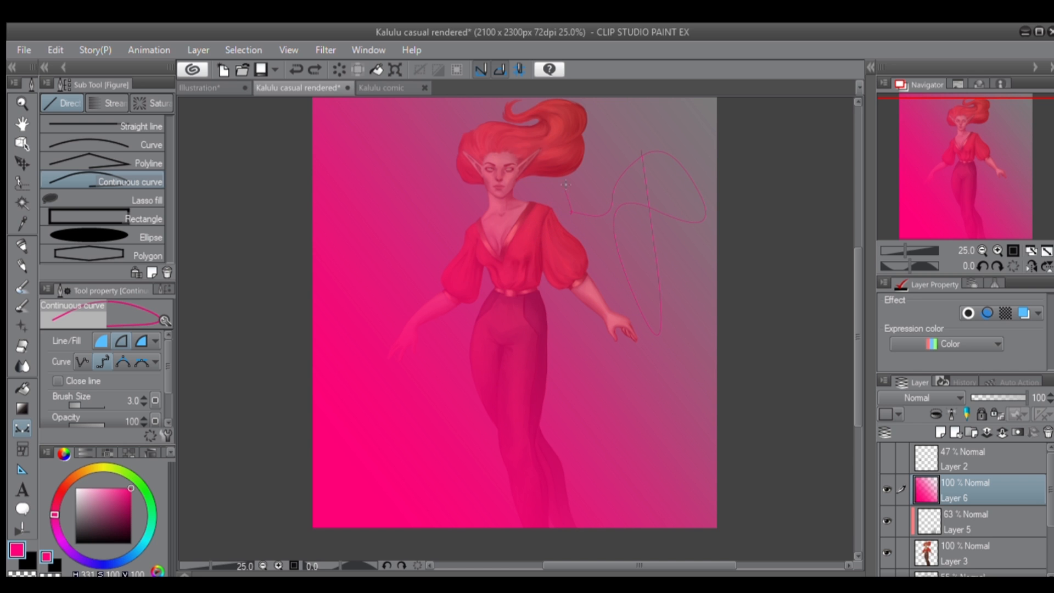
pyautogui.doubleClick(536, 227)
pyautogui.hotkey('ctrl', 'z')
pyautogui.click(131, 256)
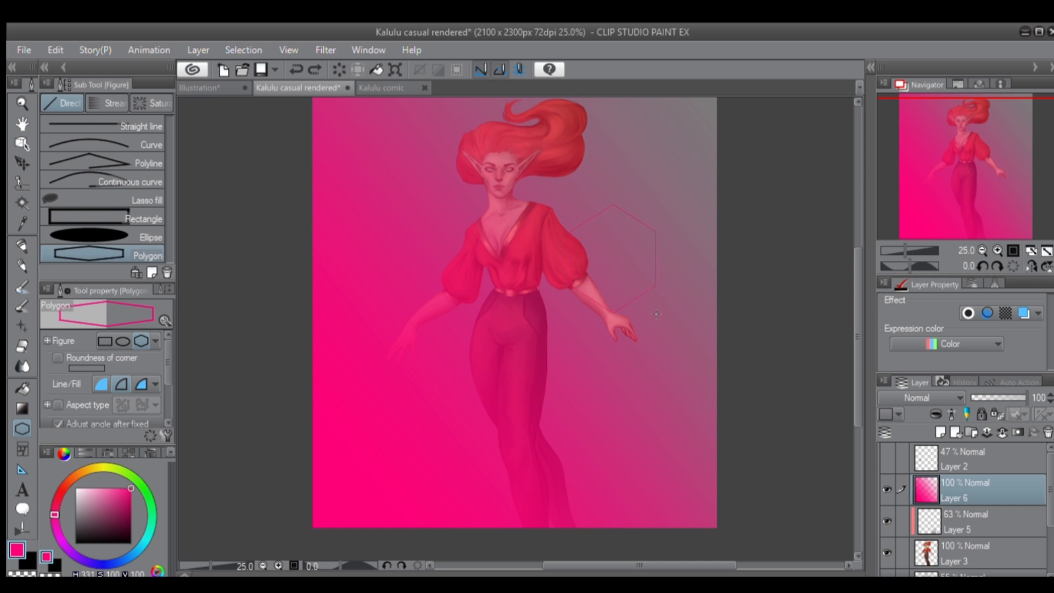
pyautogui.hotkey('ctrl', 'z')
# - Try a rectangle frame border over the figure's arm and the area beside it, and undo it
pyautogui.click(22, 450)
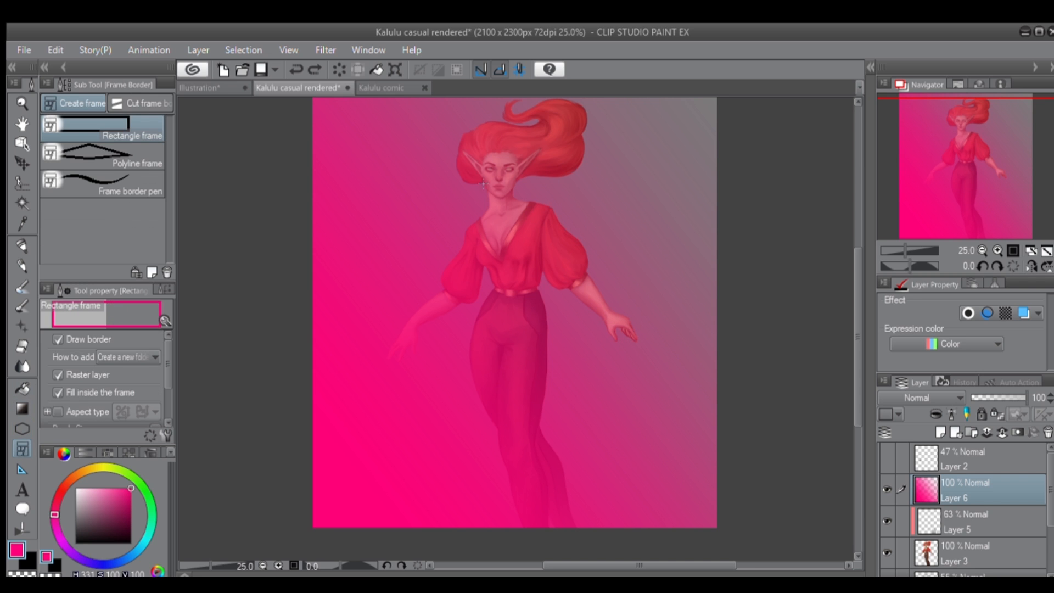
pyautogui.moveTo(376, 254)
pyautogui.mouseDown()
pyautogui.moveTo(377, 346)
pyautogui.moveTo(375, 318)
pyautogui.mouseUp()
pyautogui.moveTo(348, 198); pyautogui.dragTo(462, 329)
pyautogui.hotkey('ctrl', 'z')
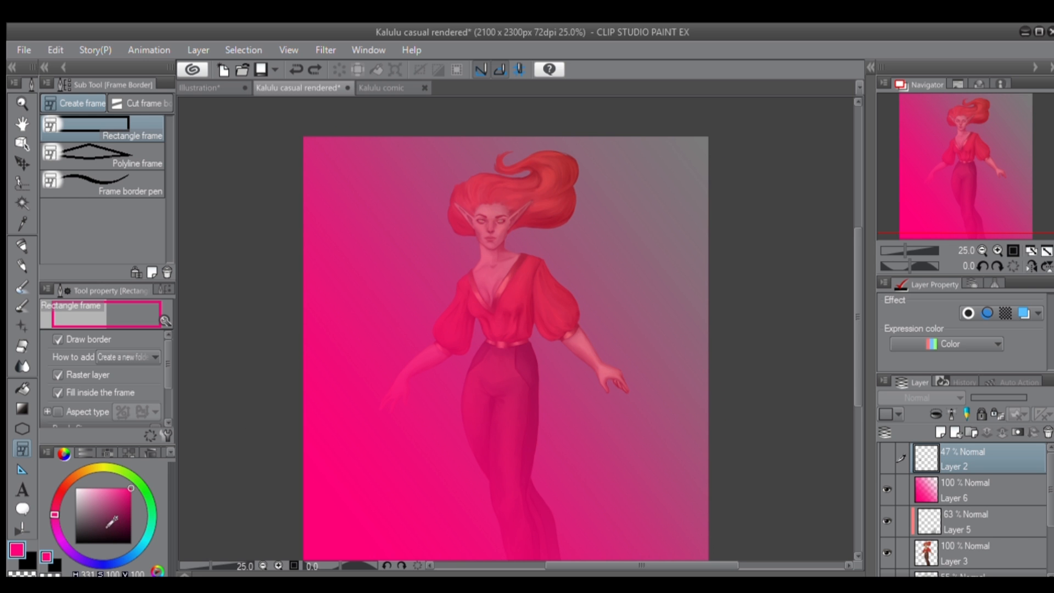